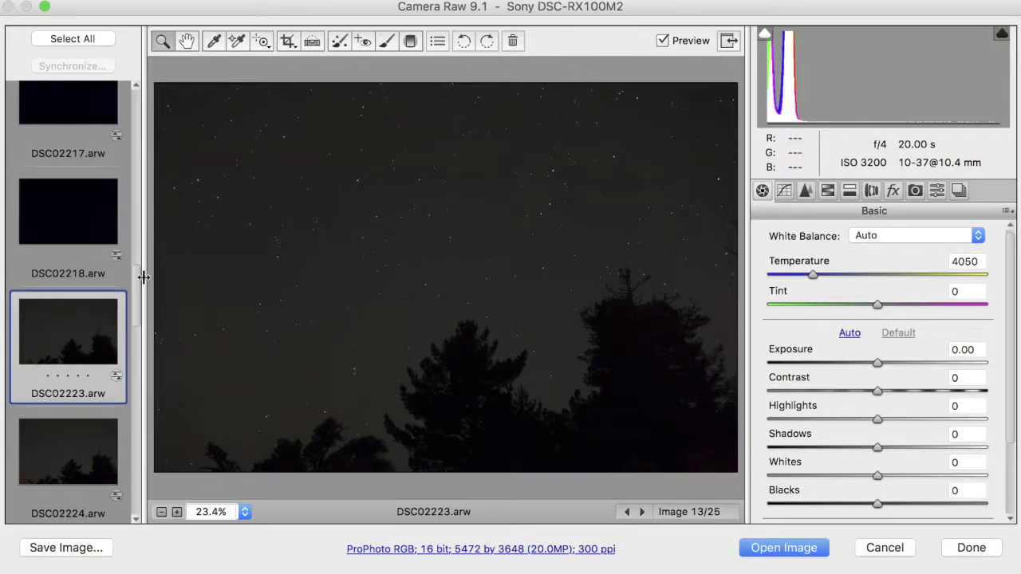
# Compare the dark frame DSC02218 with the starry frame DSC02223, ending on DSC02223
pyautogui.moveTo(137, 284)
pyautogui.mouseDown()
pyautogui.moveTo(126, 419)
pyautogui.moveTo(136, 107)
pyautogui.moveTo(158, 261)
pyautogui.moveTo(151, 290)
pyautogui.mouseUp()
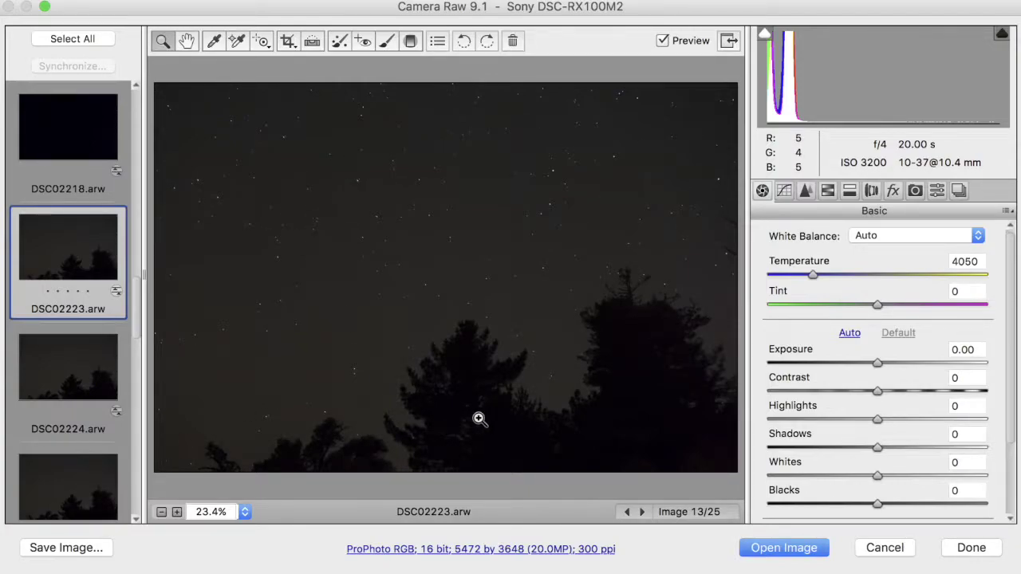
pyautogui.click(70, 126)
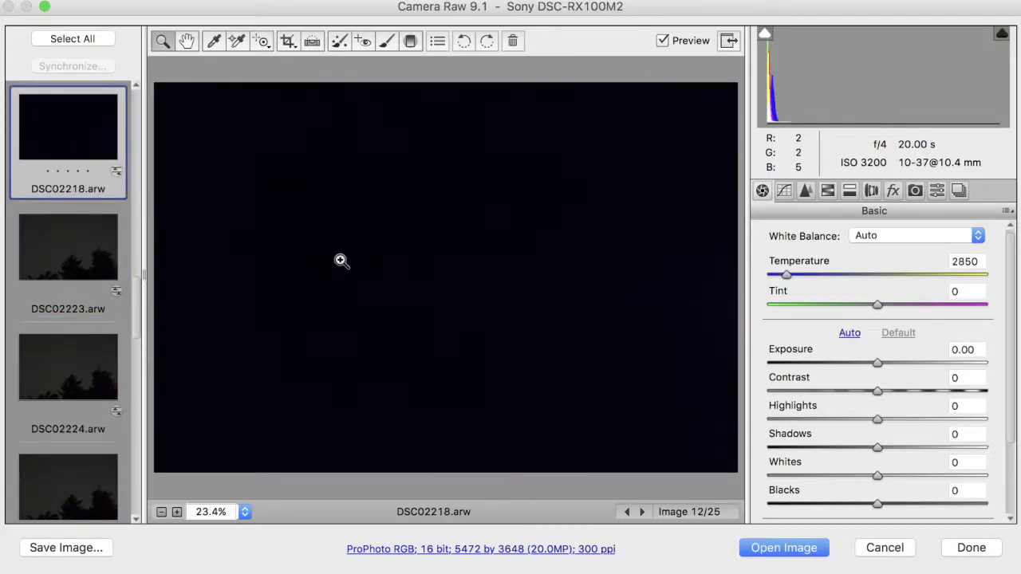
pyautogui.click(62, 271)
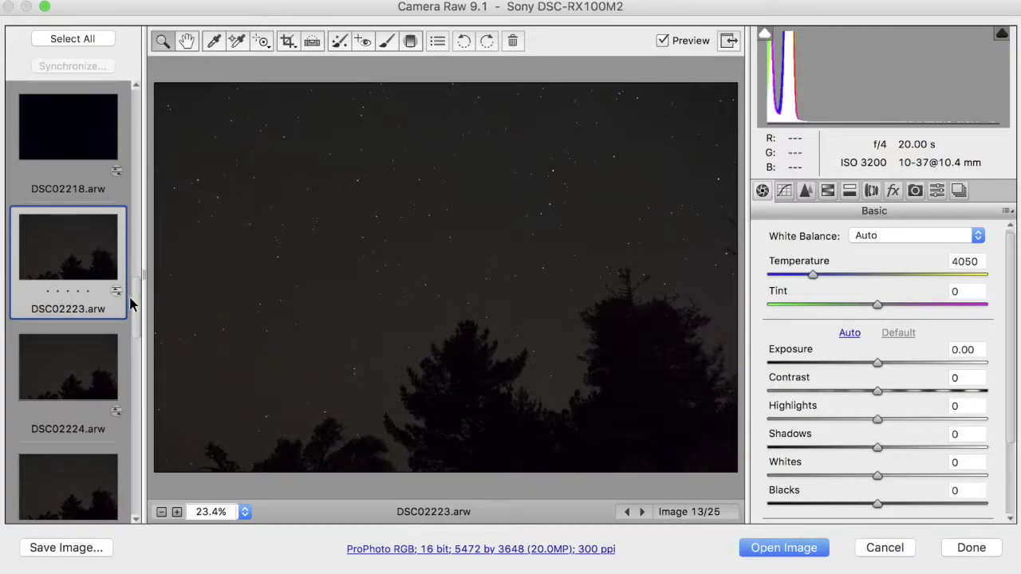
pyautogui.moveTo(131, 303)
pyautogui.mouseDown()
pyautogui.moveTo(136, 216)
pyautogui.moveTo(137, 299)
pyautogui.mouseUp()
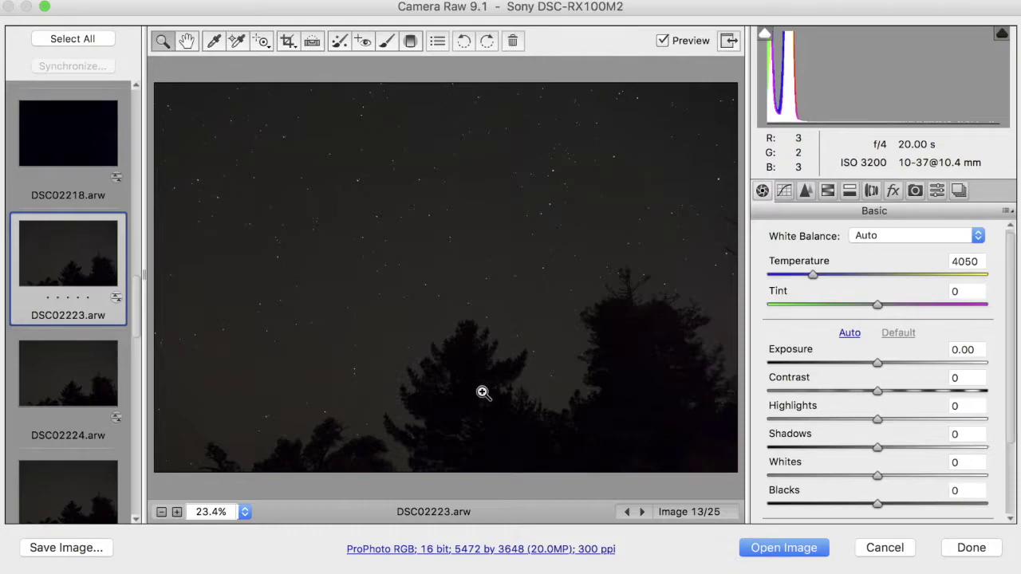
pyautogui.click(68, 136)
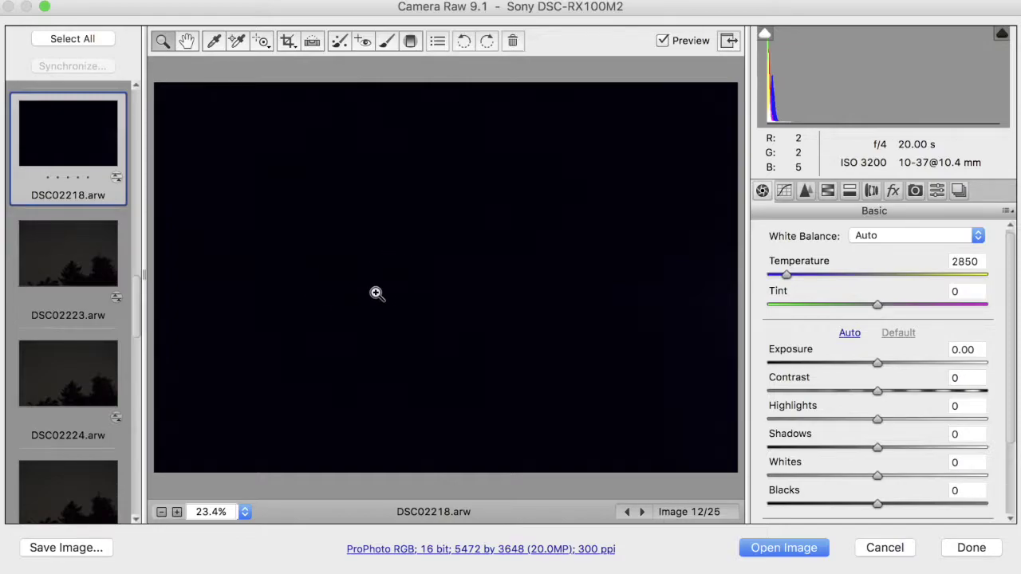
pyautogui.click(75, 262)
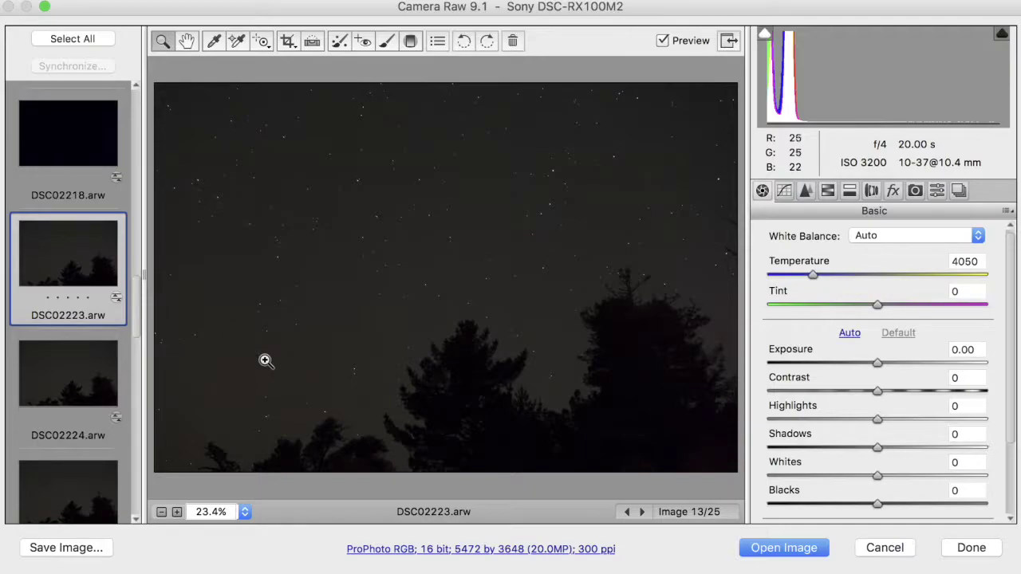
# Select all 25 frames and set their White Balance to Custom
pyautogui.click(68, 39)
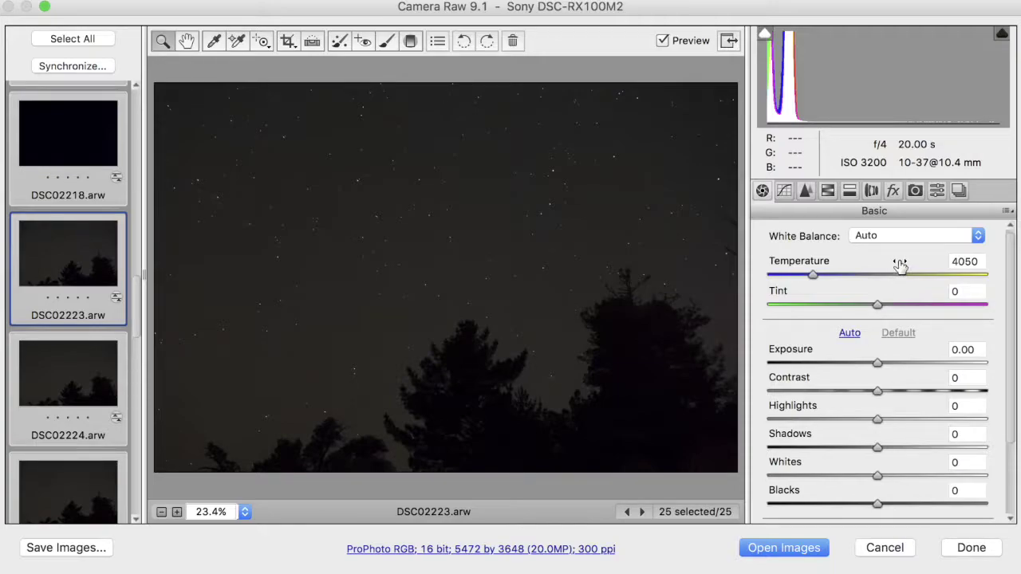
pyautogui.click(903, 236)
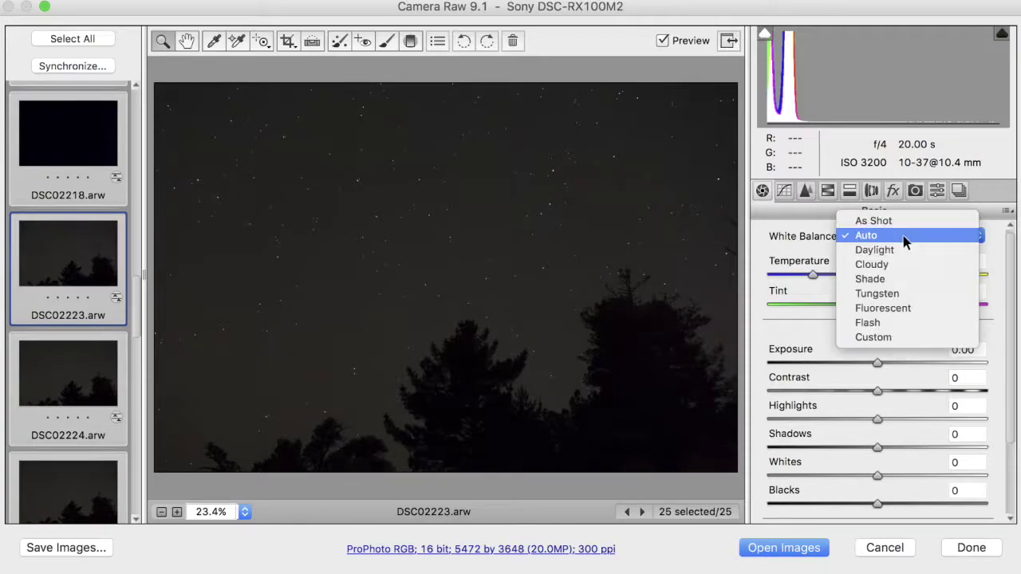
pyautogui.click(905, 338)
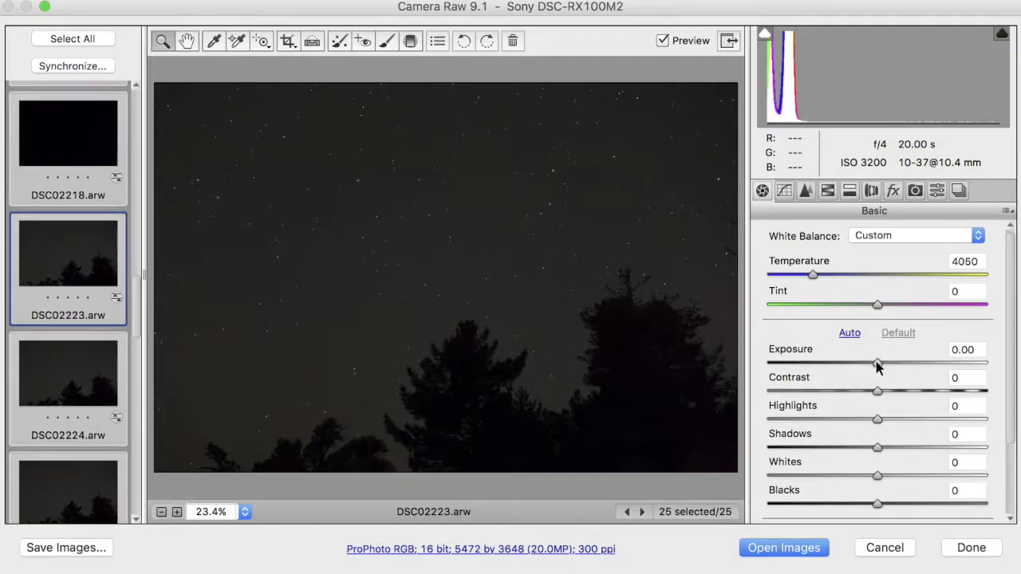
# Set Exposure to +0.40, Contrast to -100 and Blacks to +23 on all 25 frames
pyautogui.moveTo(878, 365); pyautogui.dragTo(885, 366)
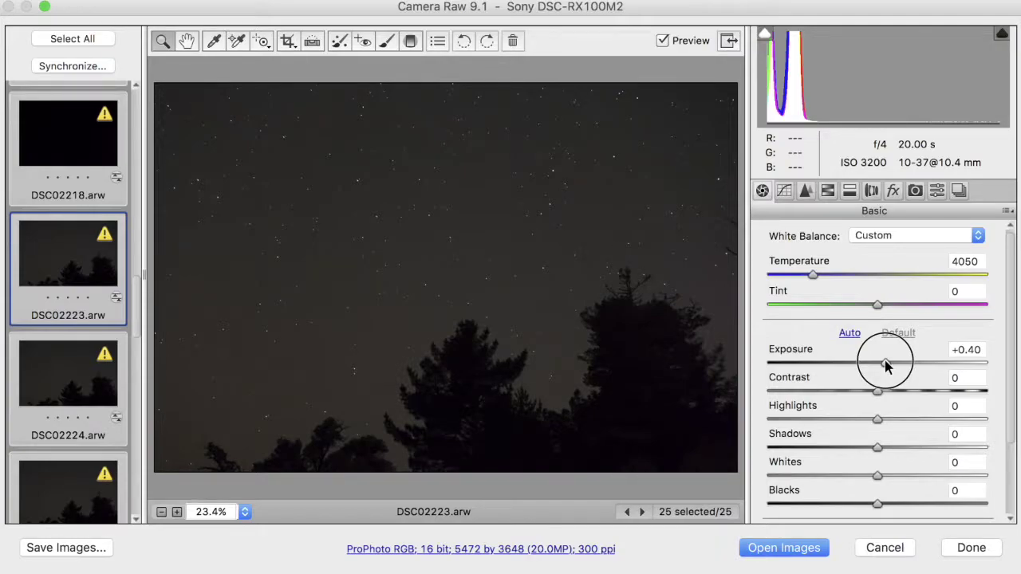
pyautogui.moveTo(885, 364); pyautogui.dragTo(885, 365)
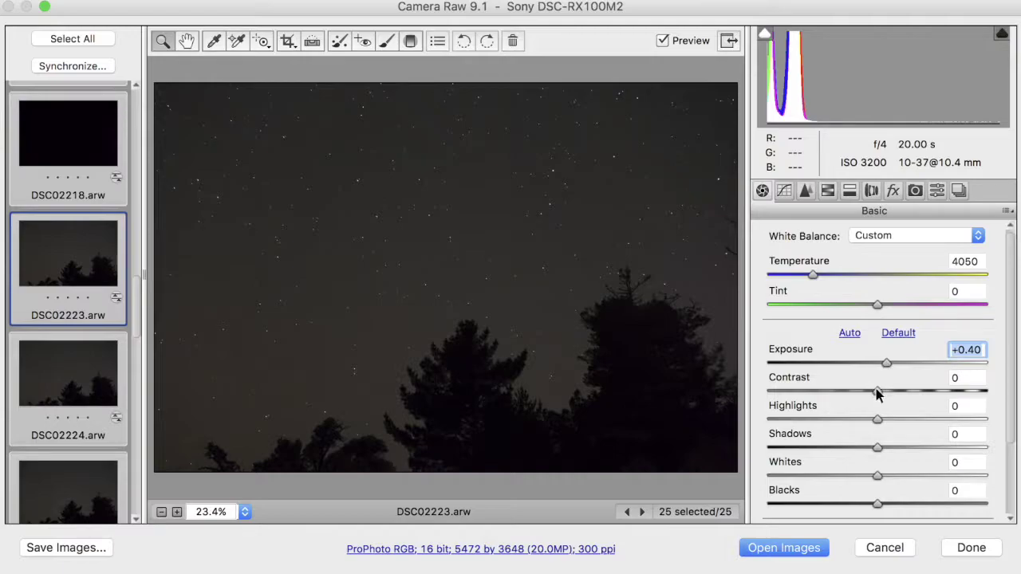
pyautogui.moveTo(875, 388); pyautogui.dragTo(751, 390)
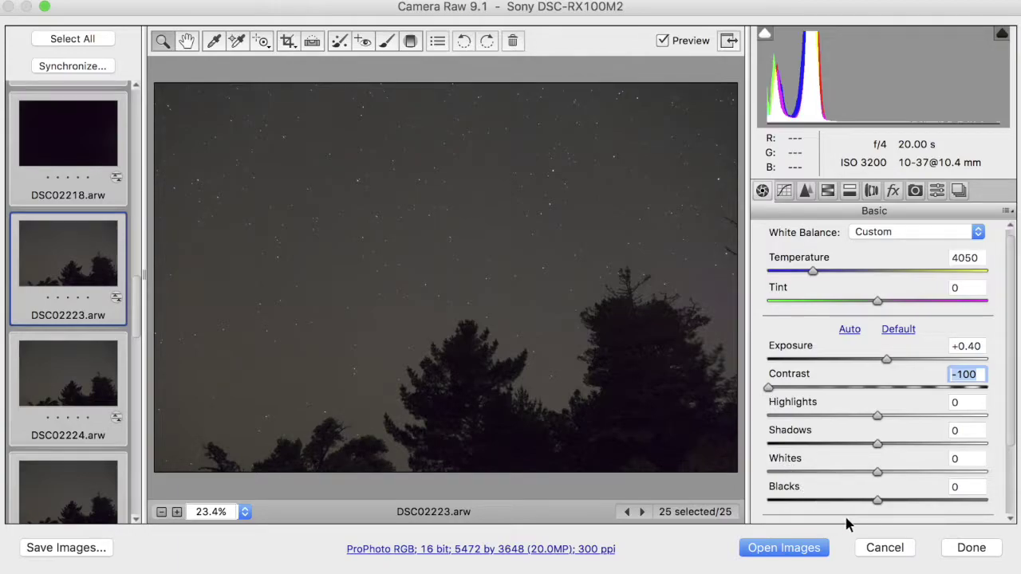
pyautogui.moveTo(875, 499); pyautogui.dragTo(902, 504)
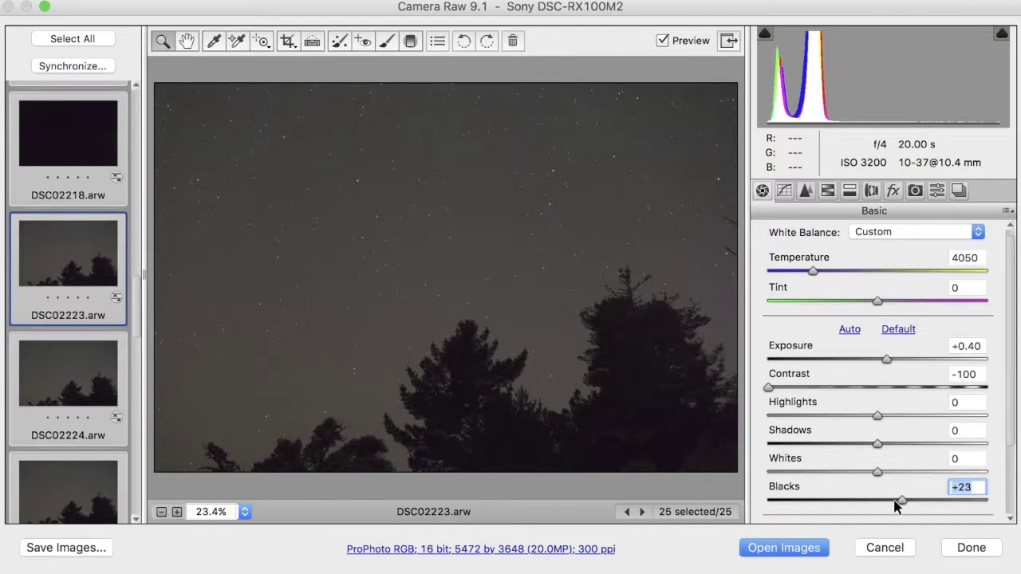
pyautogui.click(871, 191)
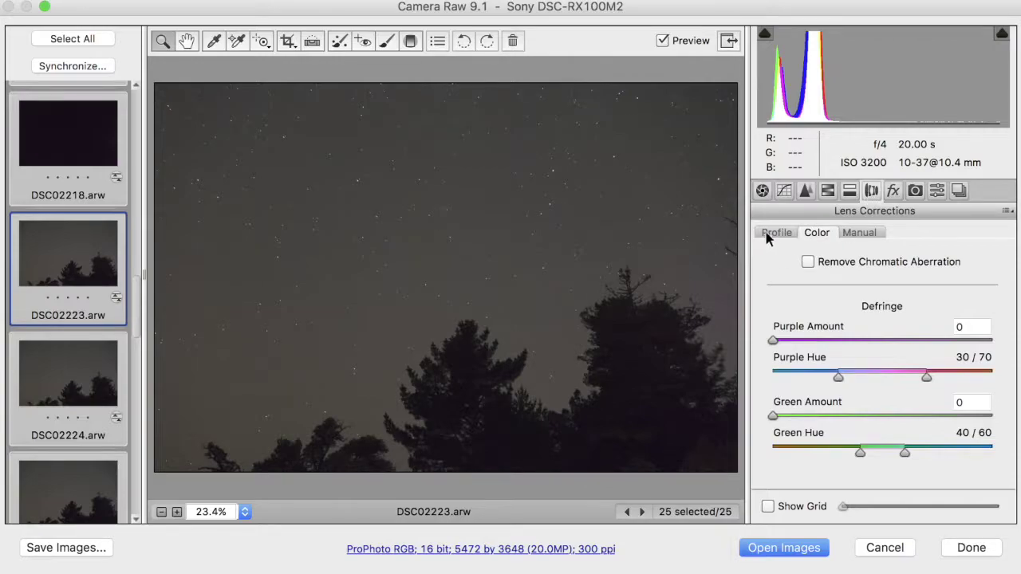
# Enable Remove Chromatic Aberration and set Lens Vignetting Amount to +21
pyautogui.click(768, 232)
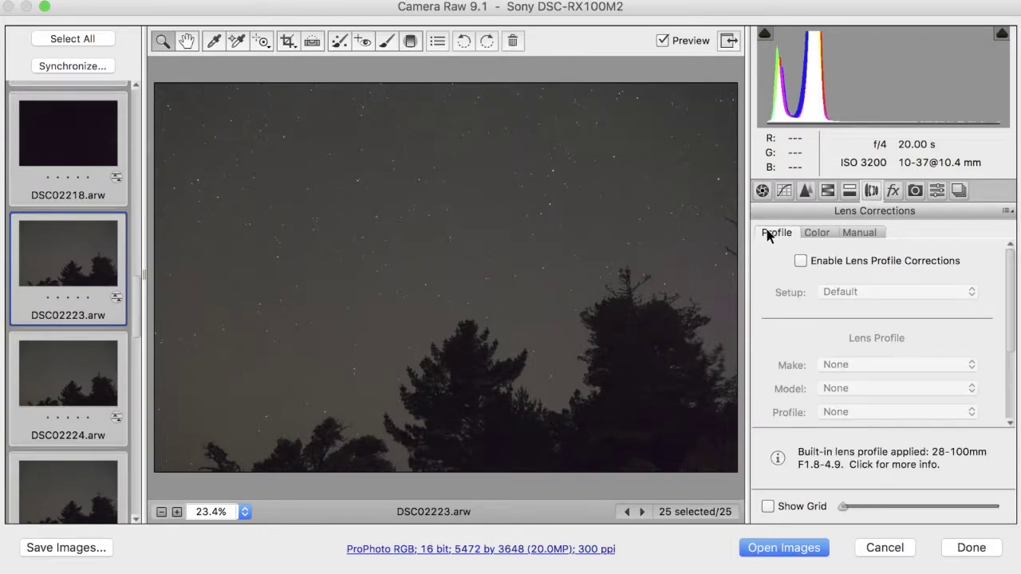
pyautogui.click(821, 232)
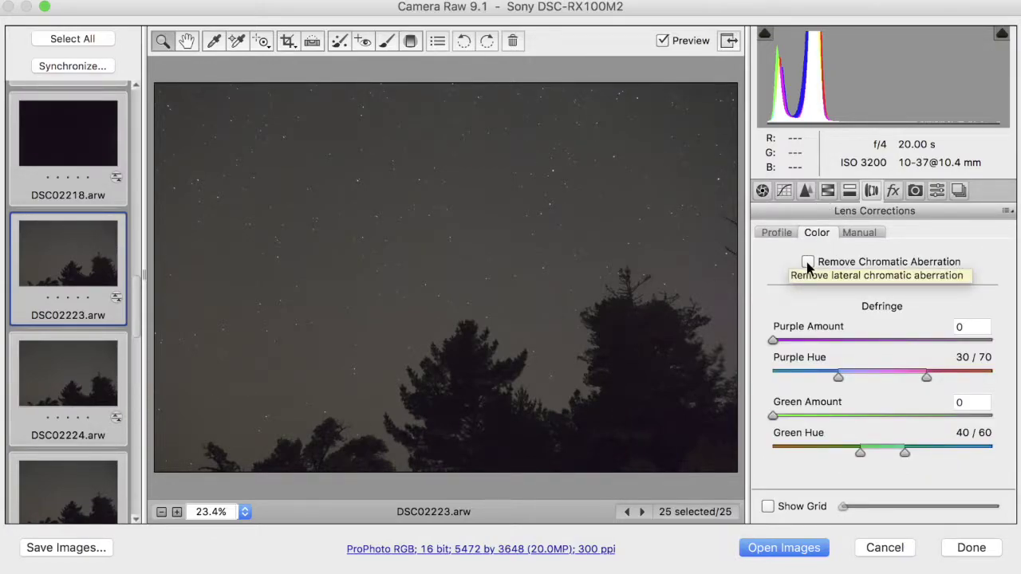
pyautogui.click(807, 263)
pyautogui.click(862, 234)
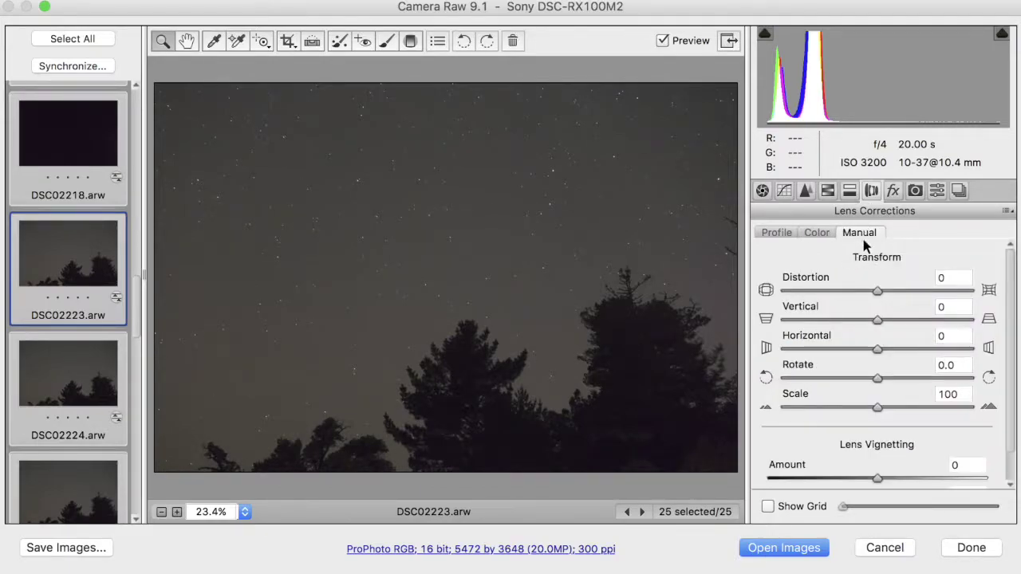
pyautogui.scroll(-2, 882, 422)
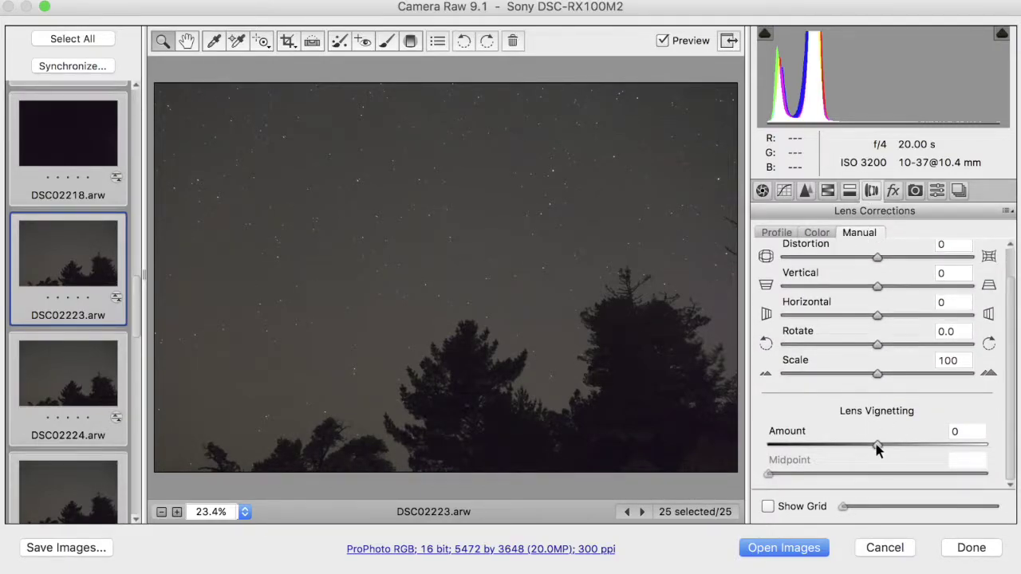
pyautogui.moveTo(878, 443); pyautogui.dragTo(899, 448)
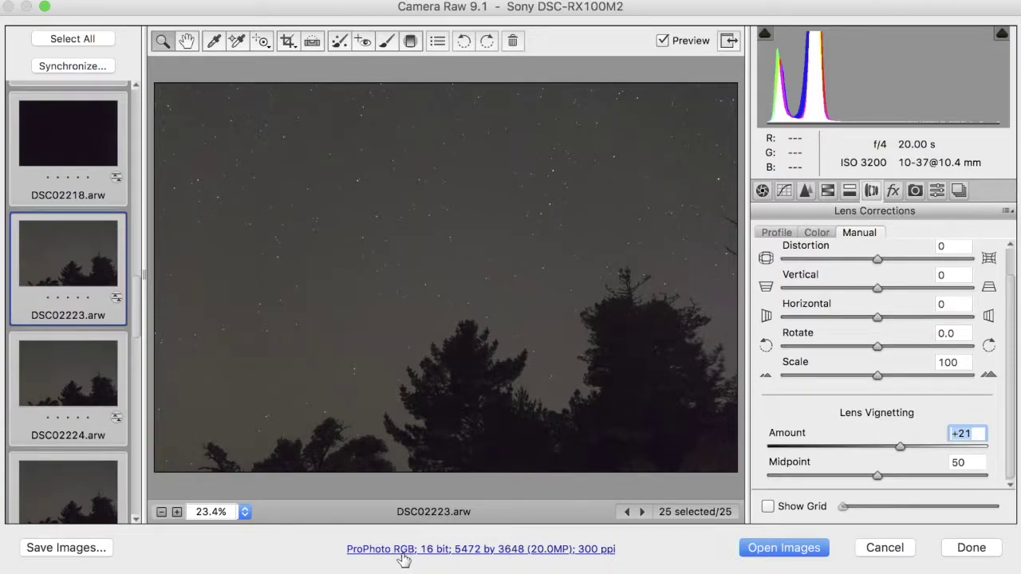
pyautogui.click(375, 553)
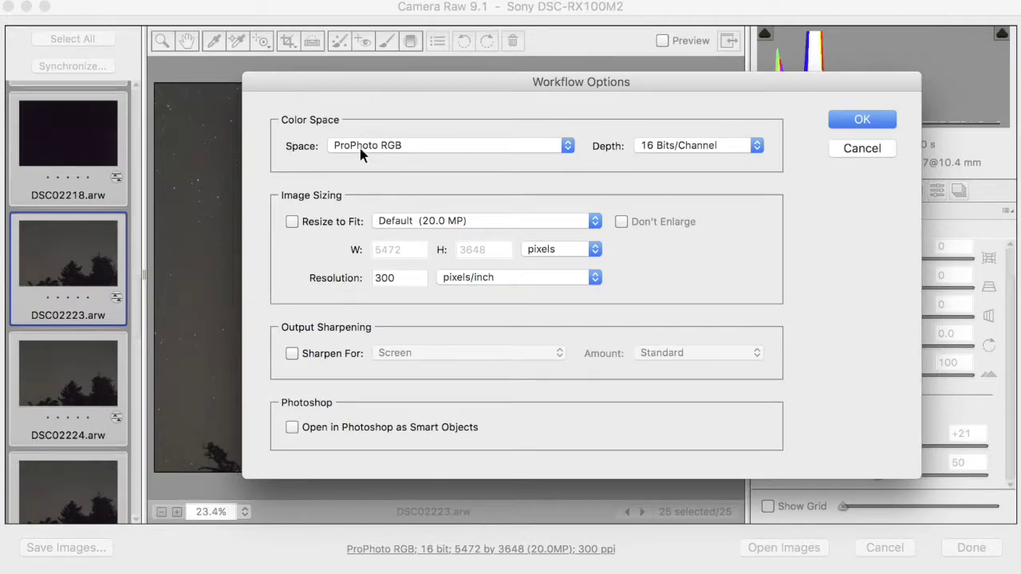
pyautogui.click(701, 148)
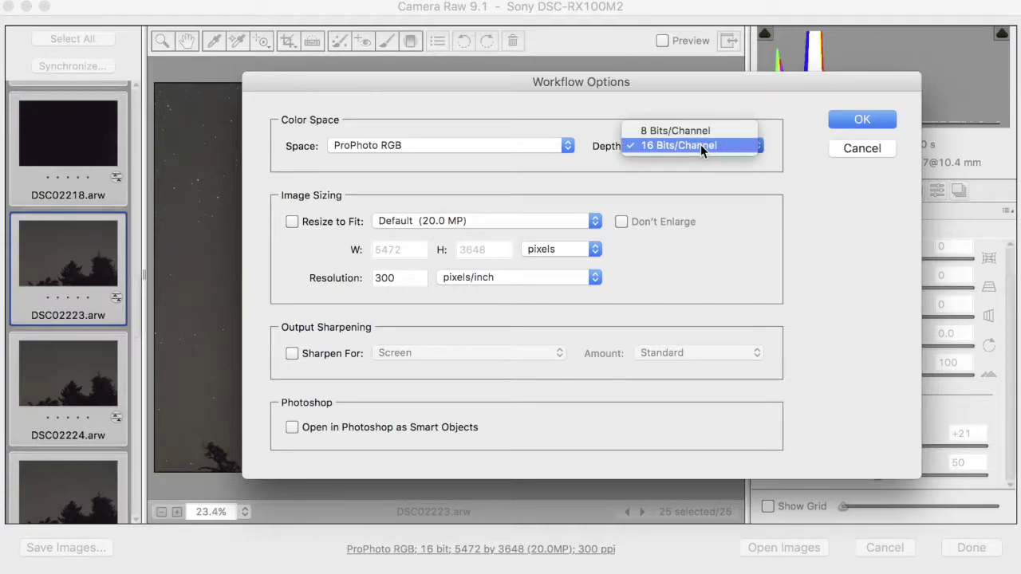
pyautogui.click(691, 135)
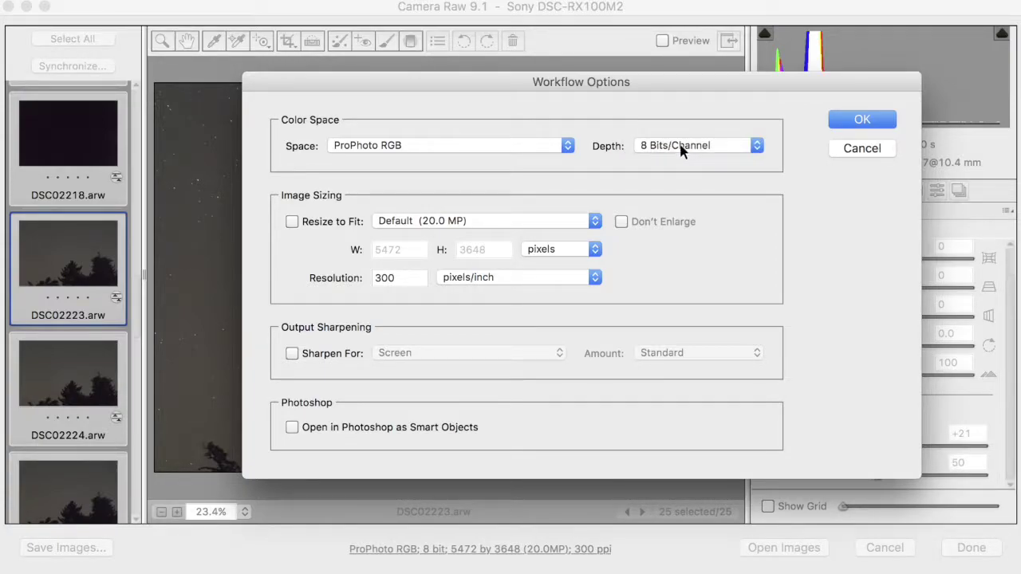
pyautogui.click(685, 151)
pyautogui.click(672, 158)
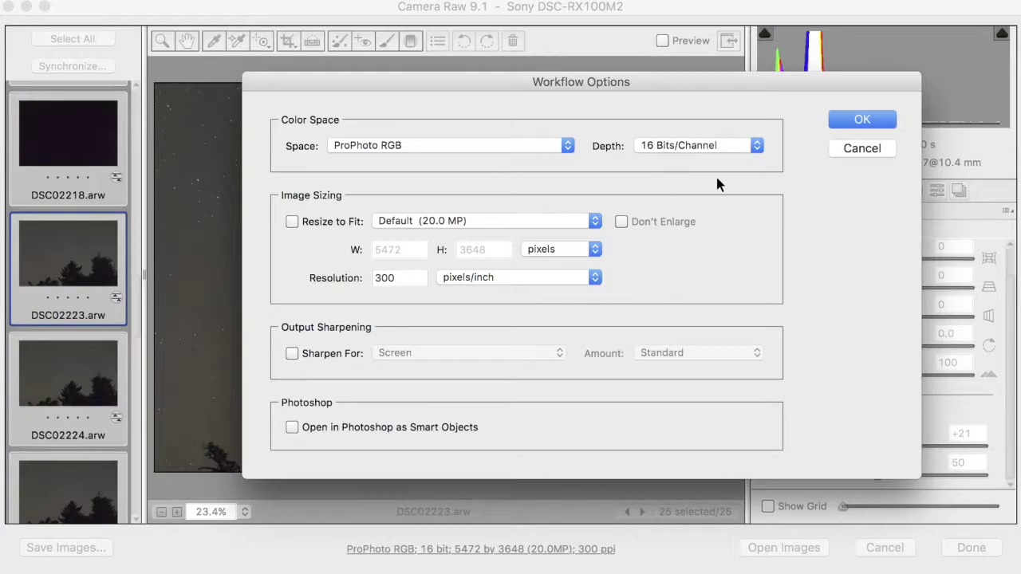
pyautogui.click(861, 120)
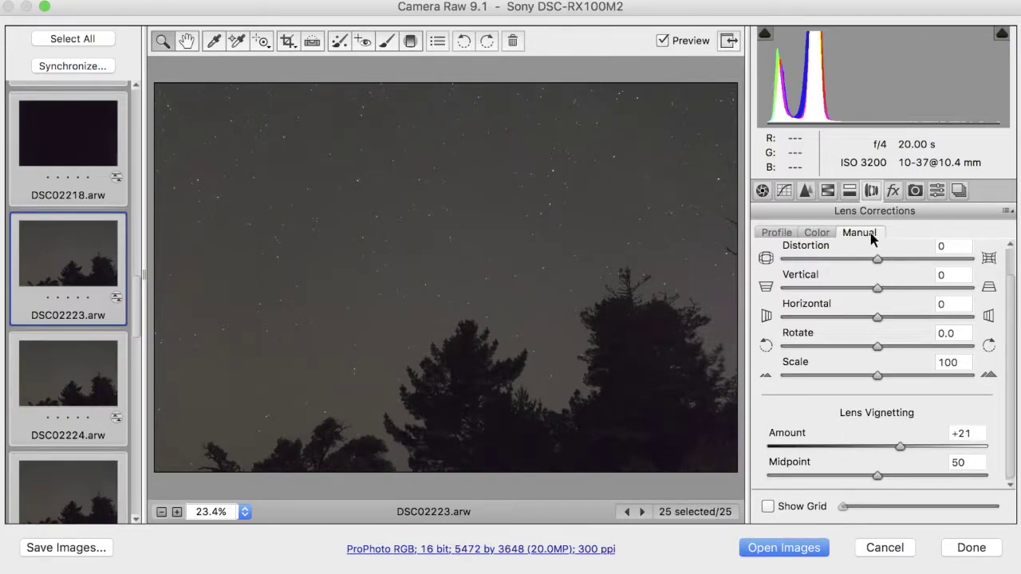
pyautogui.click(763, 191)
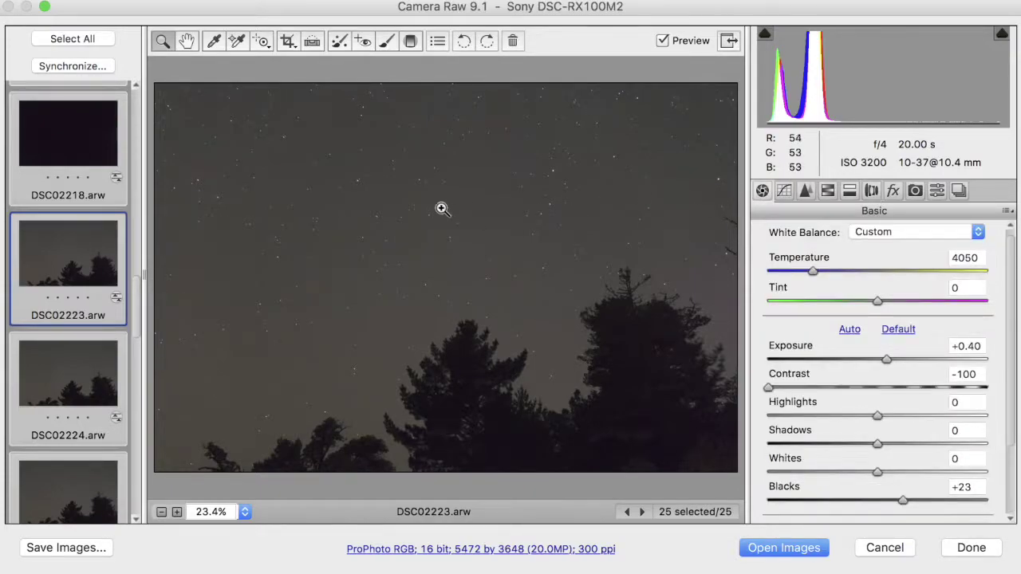
# Check the adjusted dark frame DSC02218, then return to frame DSC02223
pyautogui.click(58, 135)
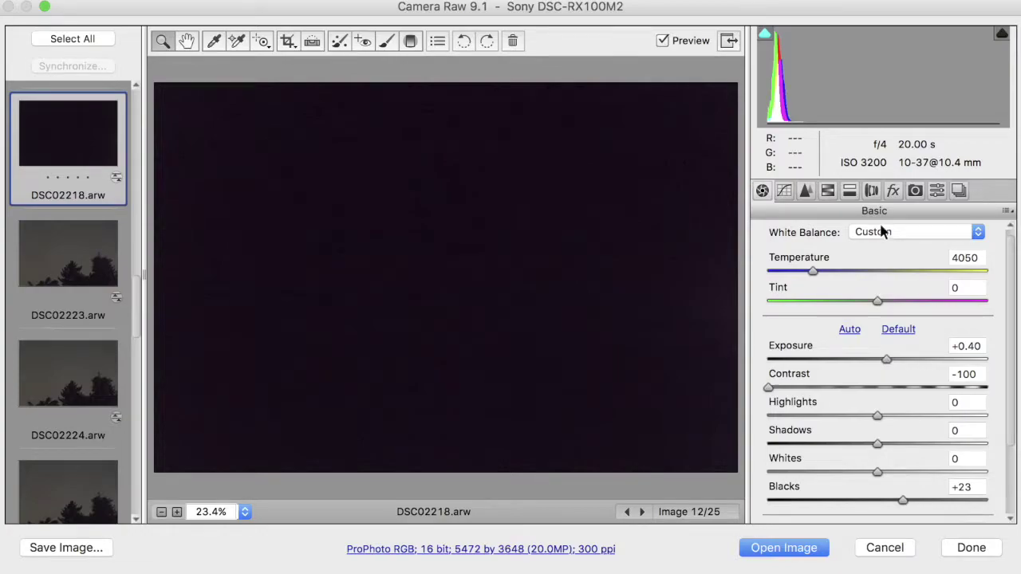
pyautogui.click(61, 265)
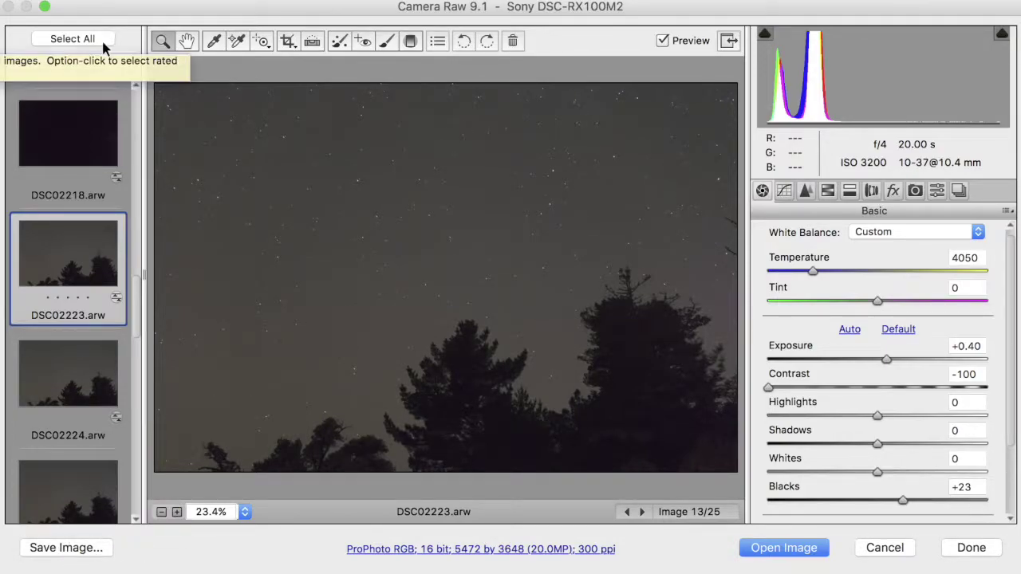
# Select all 25 frames and save them as TIFF files in their original folder
pyautogui.click(75, 44)
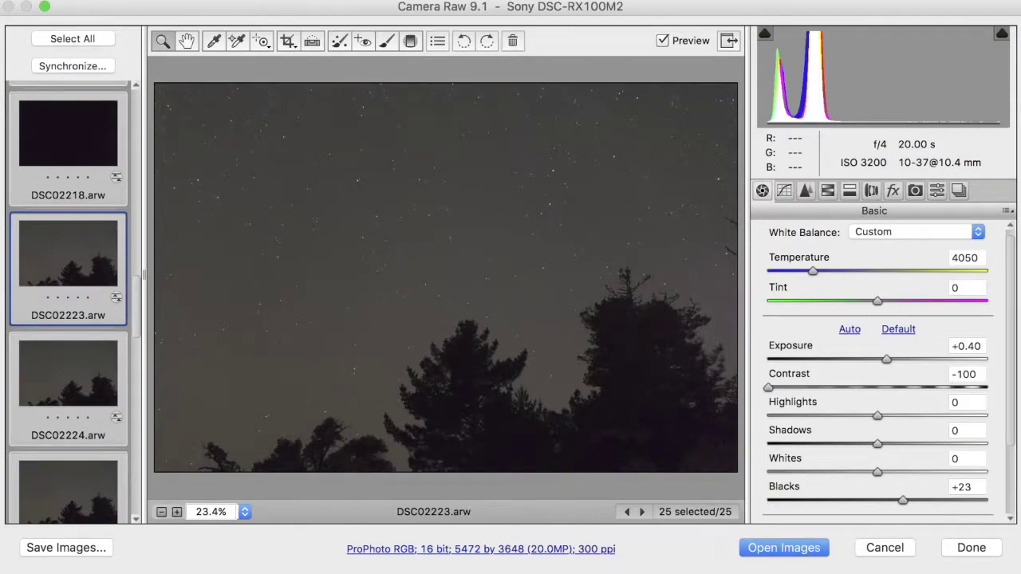
pyautogui.click(64, 548)
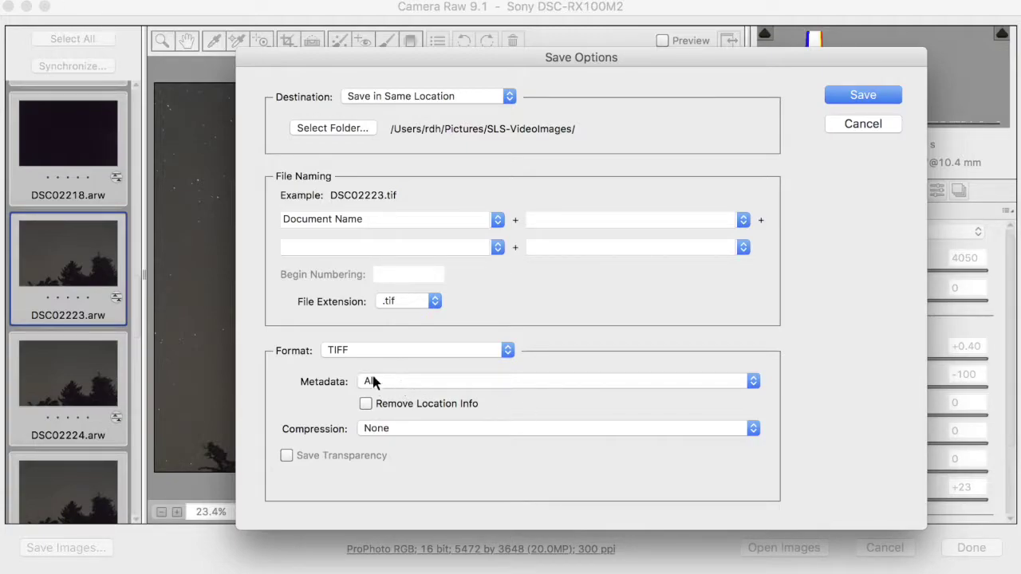
pyautogui.click(859, 95)
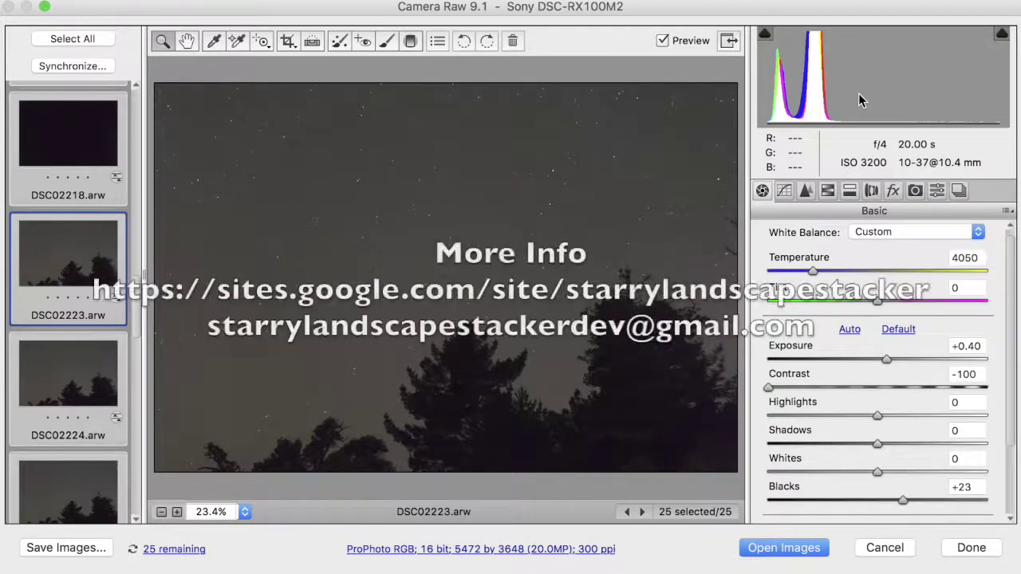